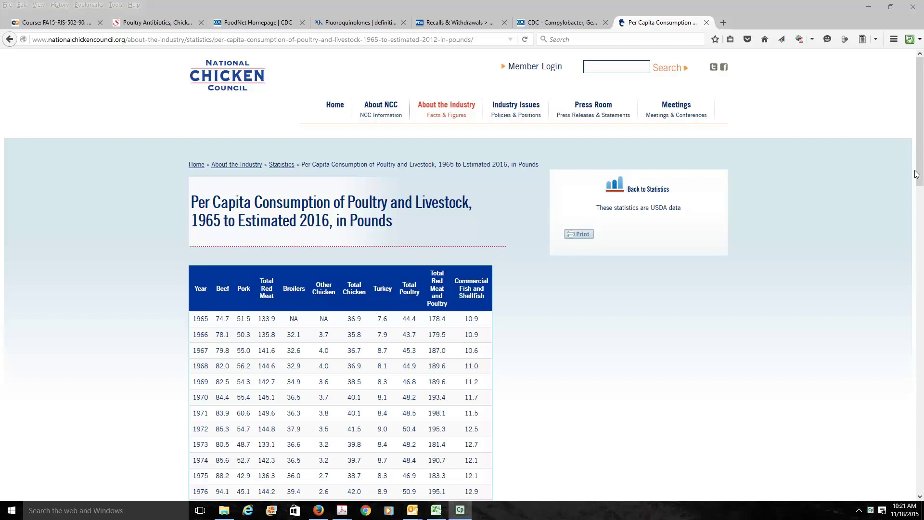
Step: Review the recent years of the per capita consumption table and bring up the attribute foodborne illness PDF charts in Acrobat
{"action": "left_click_drag", "start_coordinate": [920, 158], "coordinate": [895, 368]}
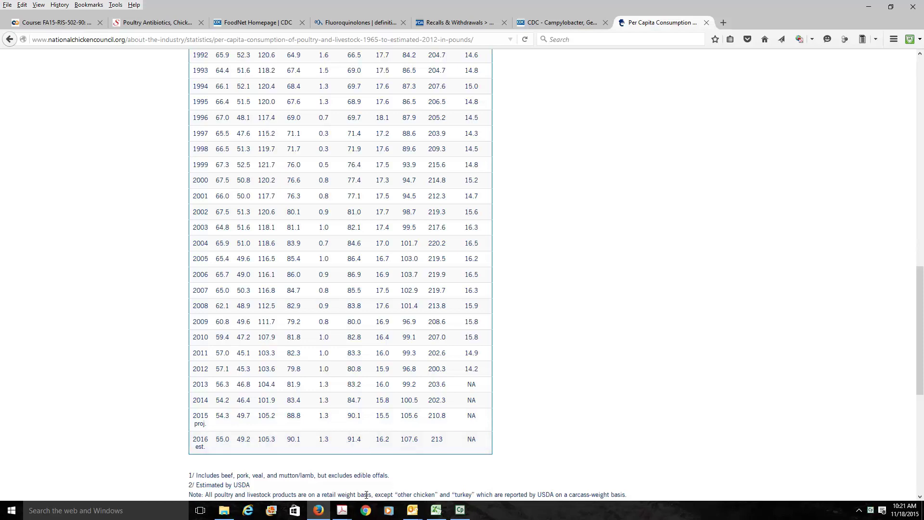
{"action": "mouse_move", "coordinate": [340, 517]}
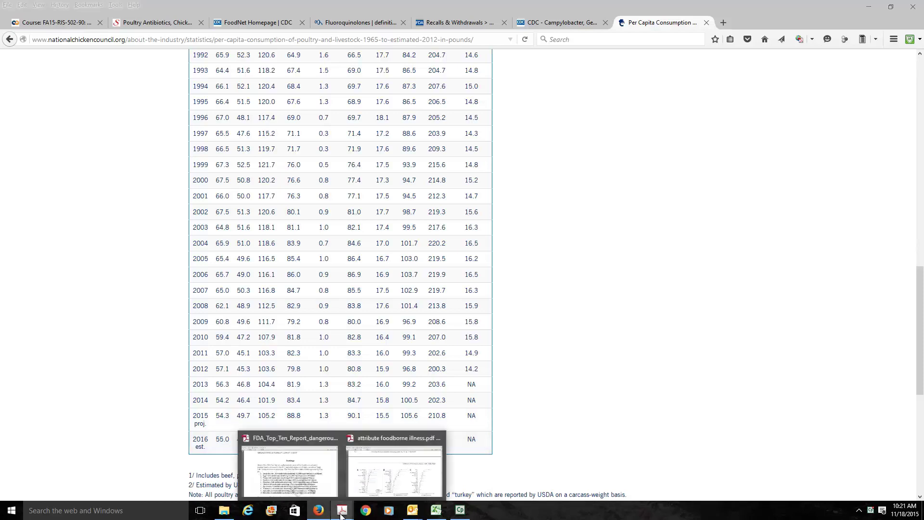
{"action": "left_click", "coordinate": [357, 490]}
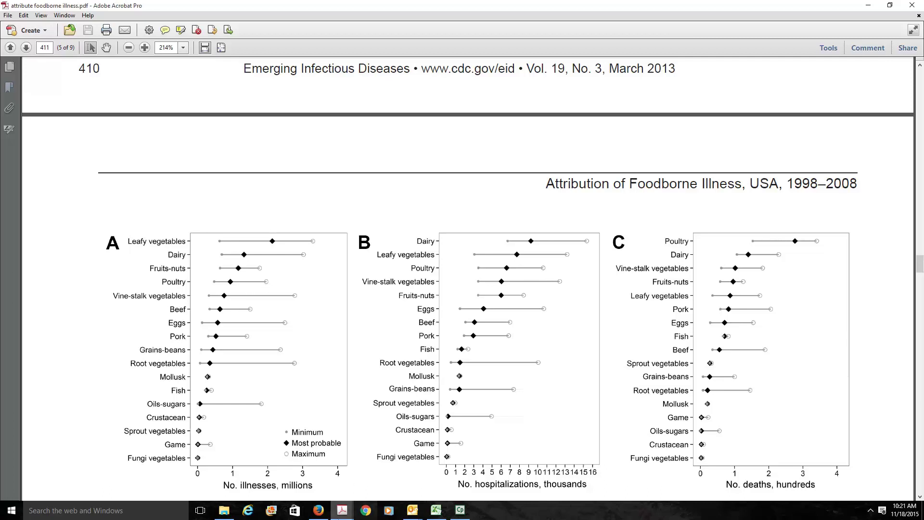
Step: Return to Firefox and view the CDC Campylobacter page and Stromberg's poultry antibiotics product list
{"action": "left_click", "coordinate": [322, 517]}
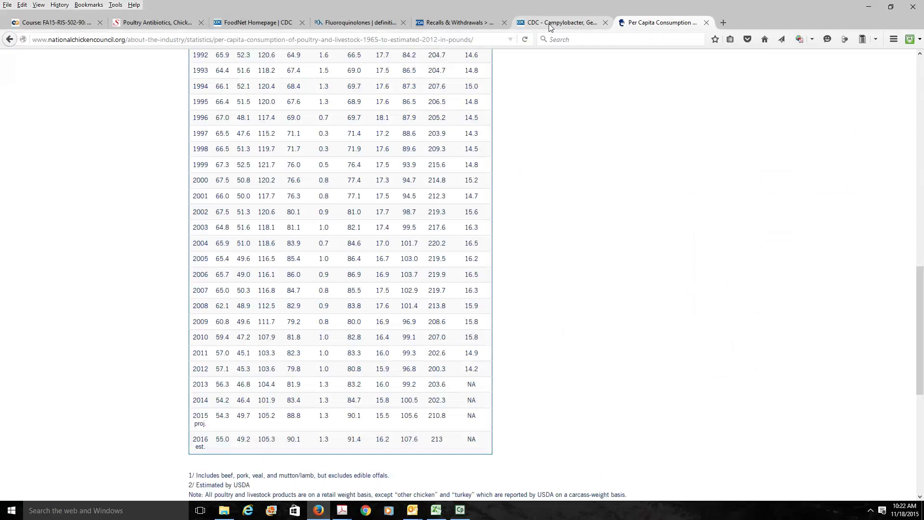
{"action": "left_click", "coordinate": [552, 28]}
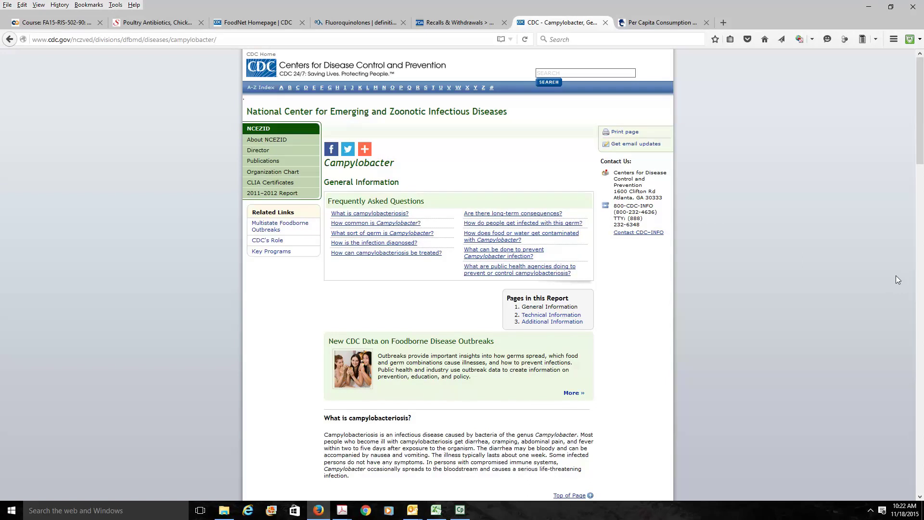
{"action": "left_click", "coordinate": [158, 27]}
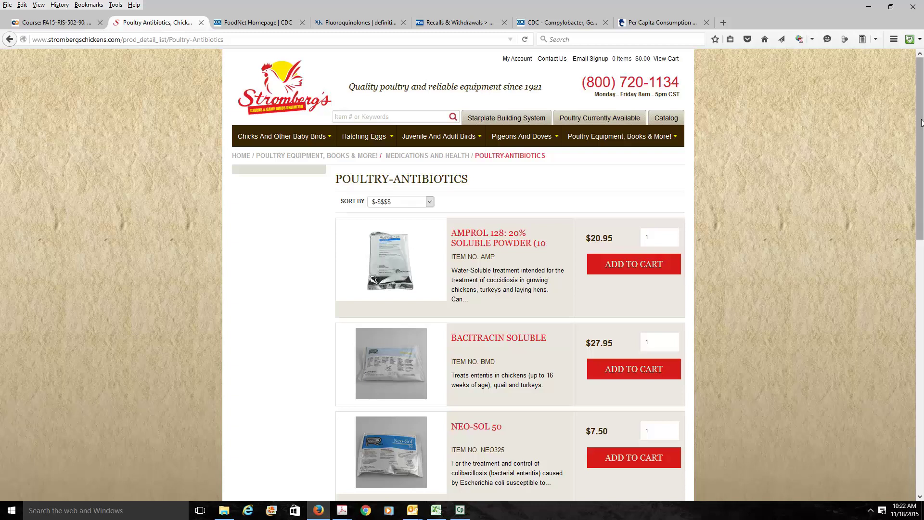
{"action": "mouse_move", "coordinate": [921, 125]}
{"action": "left_mouse_down"}
{"action": "mouse_move", "coordinate": [922, 315]}
{"action": "mouse_move", "coordinate": [922, 115]}
{"action": "left_mouse_up"}
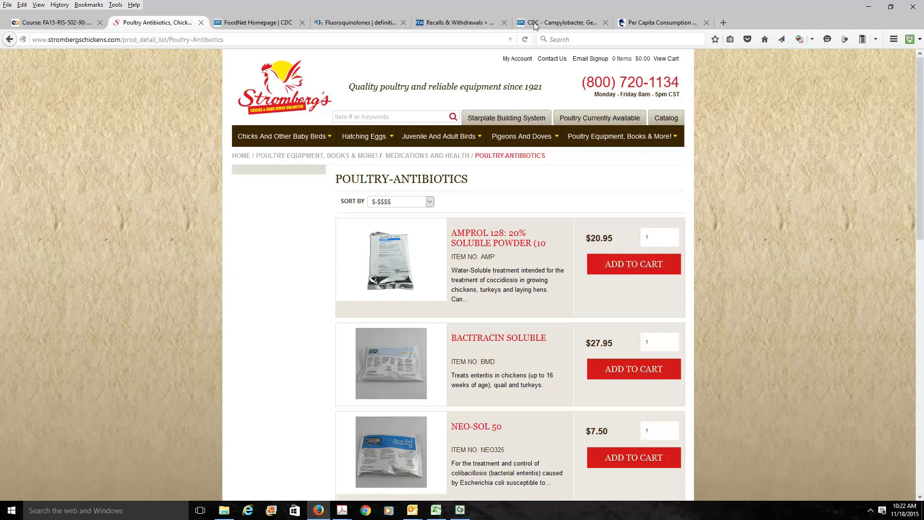
Step: Read the medical dictionary's Fluoroquinolones definition and the CDC's description of campylobacteriosis
{"action": "left_click", "coordinate": [385, 26]}
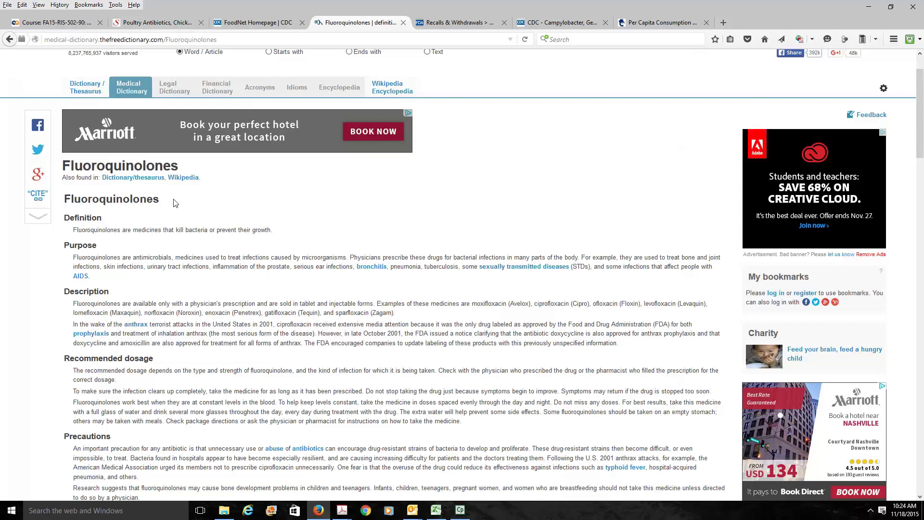
{"action": "left_click", "coordinate": [563, 28]}
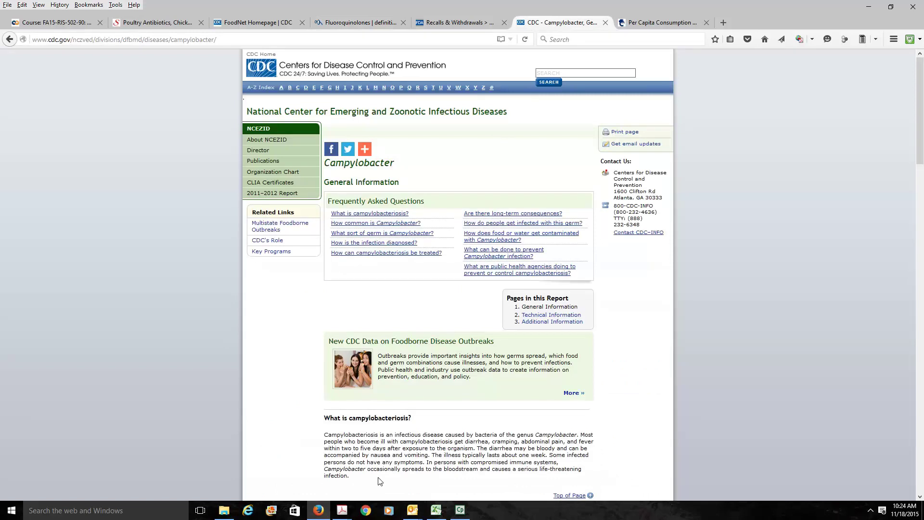
Step: Switch to the campy model in Excel and inspect the 1998 non-bloody, bloody and invasive culture confirmed case formulas
{"action": "left_click", "coordinate": [436, 514]}
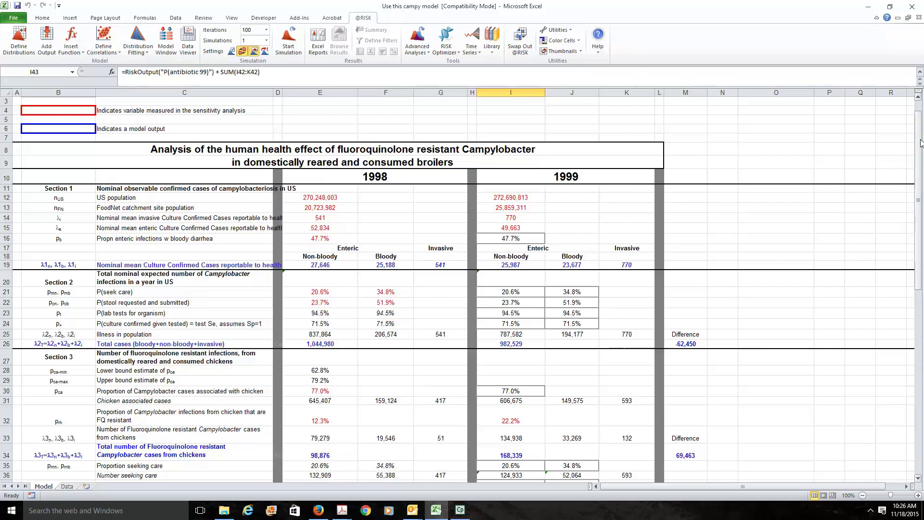
{"action": "left_click_drag", "start_coordinate": [918, 146], "coordinate": [921, 136]}
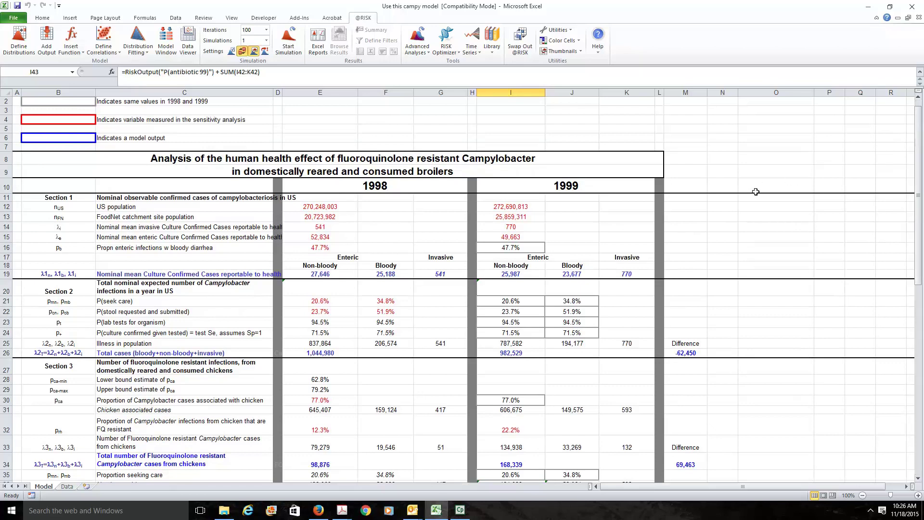
{"action": "left_click", "coordinate": [336, 274]}
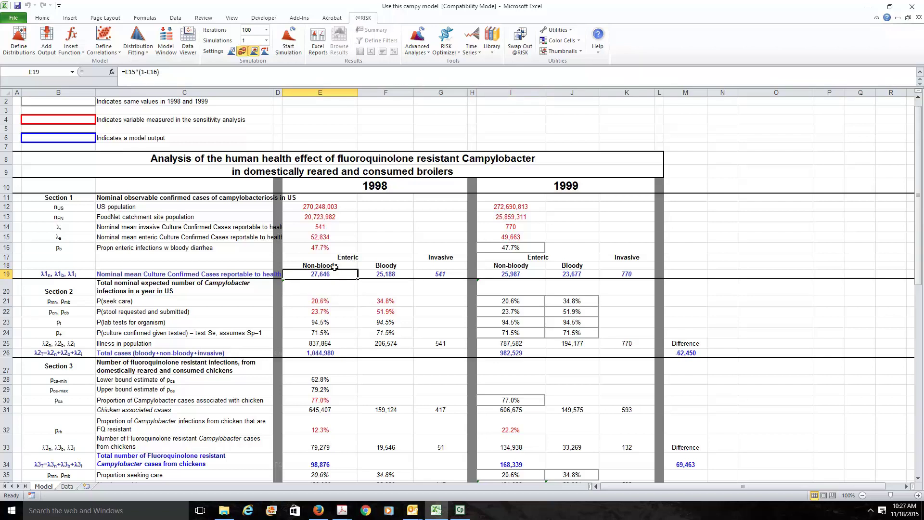
{"action": "left_click", "coordinate": [400, 273]}
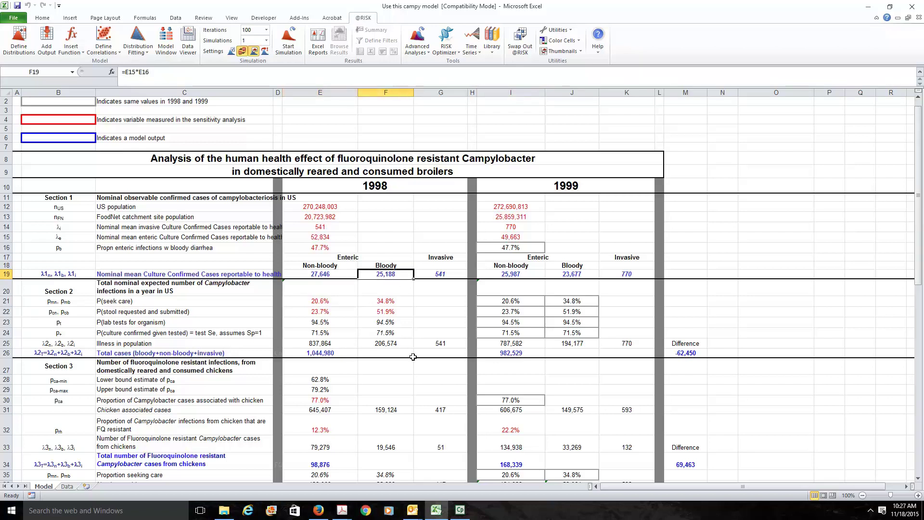
{"action": "left_click", "coordinate": [456, 274]}
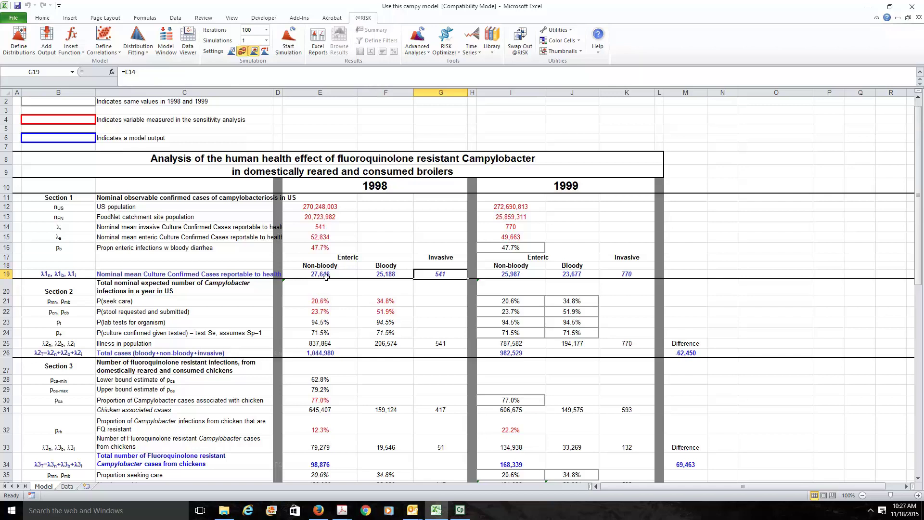
Step: Inspect the 1998 US population and FoodNet catchment population formulas and view the FoodNet homepage in Firefox
{"action": "left_click", "coordinate": [322, 206]}
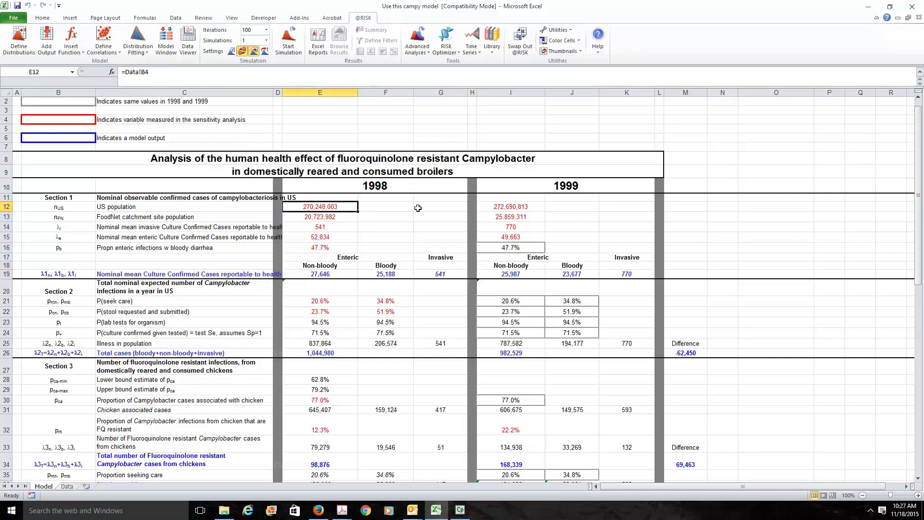
{"action": "left_click", "coordinate": [342, 216]}
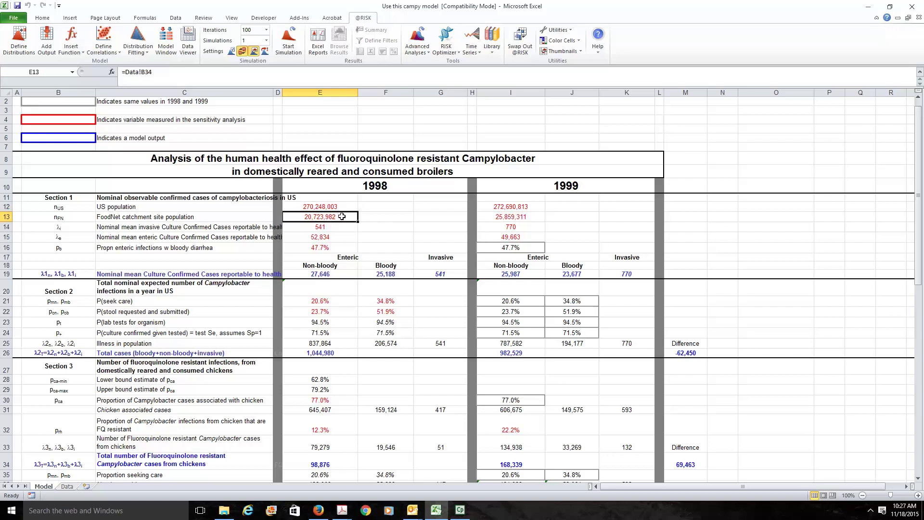
{"action": "left_click", "coordinate": [319, 511]}
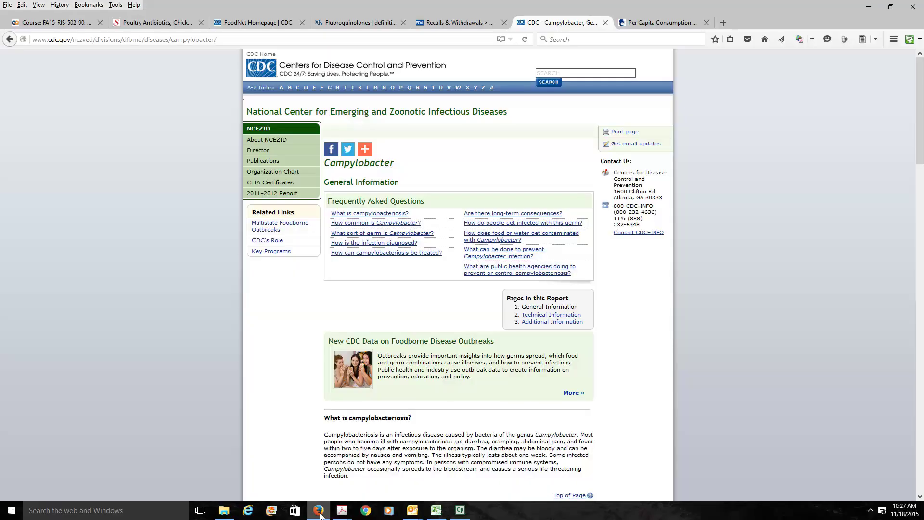
{"action": "left_click", "coordinate": [258, 24]}
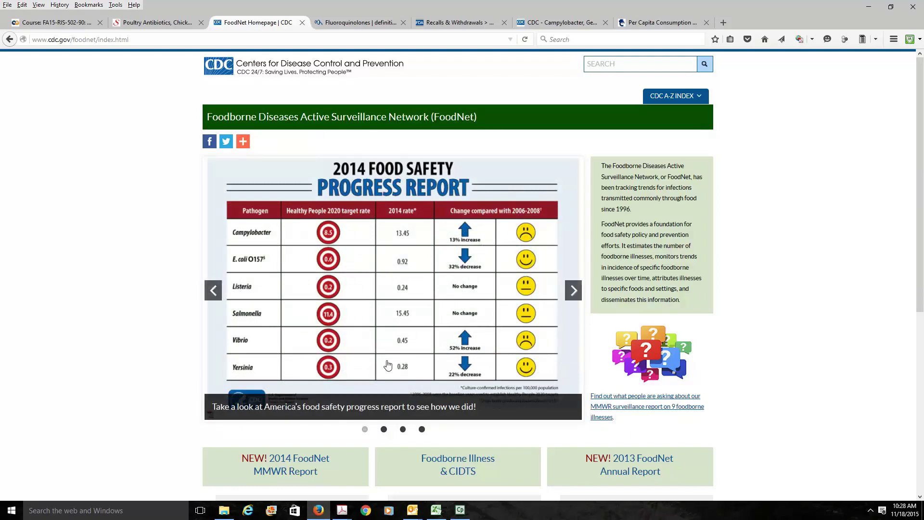
Step: Return to the Excel model and go through the 1998 culture confirmed case cells E19, F19 and G19
{"action": "left_click", "coordinate": [437, 511]}
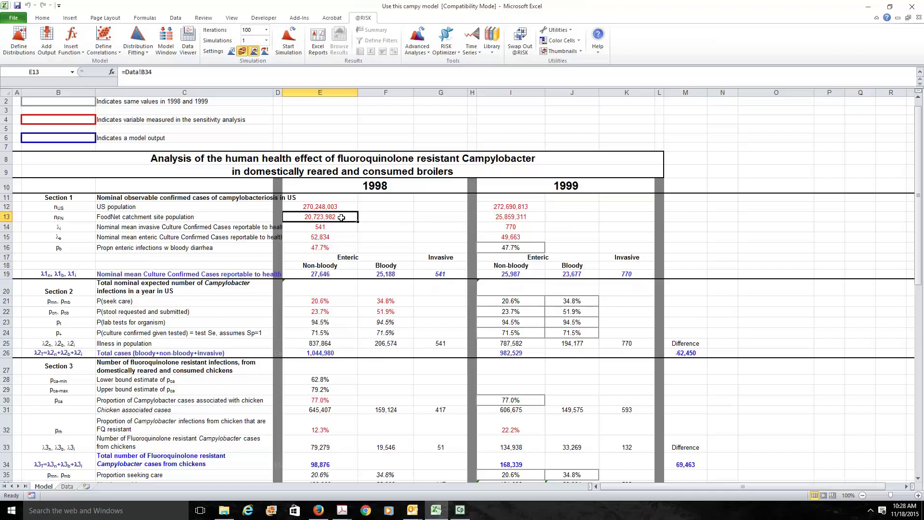
{"action": "left_click", "coordinate": [323, 272]}
{"action": "left_click", "coordinate": [390, 276]}
{"action": "left_click", "coordinate": [431, 277]}
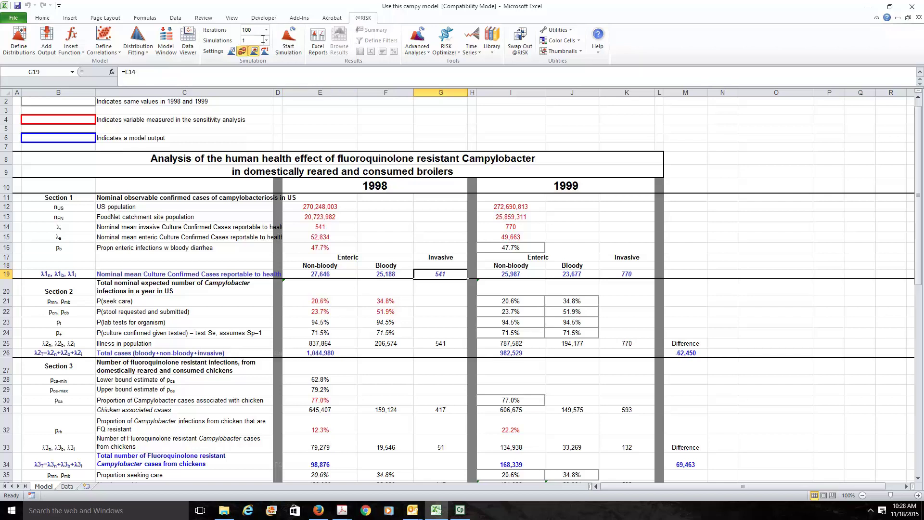
Step: Recalculate the model repeatedly to see how the nominal mean culture confirmed cases vary with each random sample
{"action": "key", "text": "F9"}
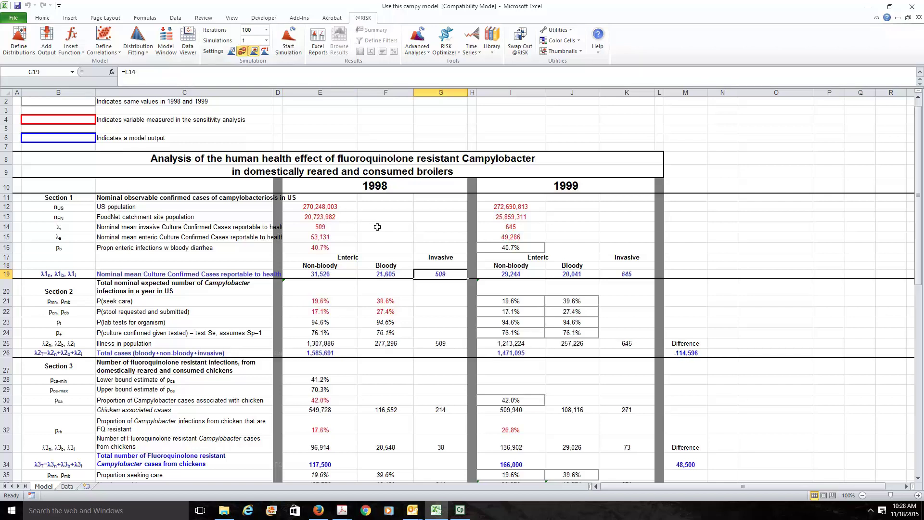
{"action": "key", "text": "F9"}
{"action": "key", "text": "F9"}
{"action": "key", "text": "F9"}
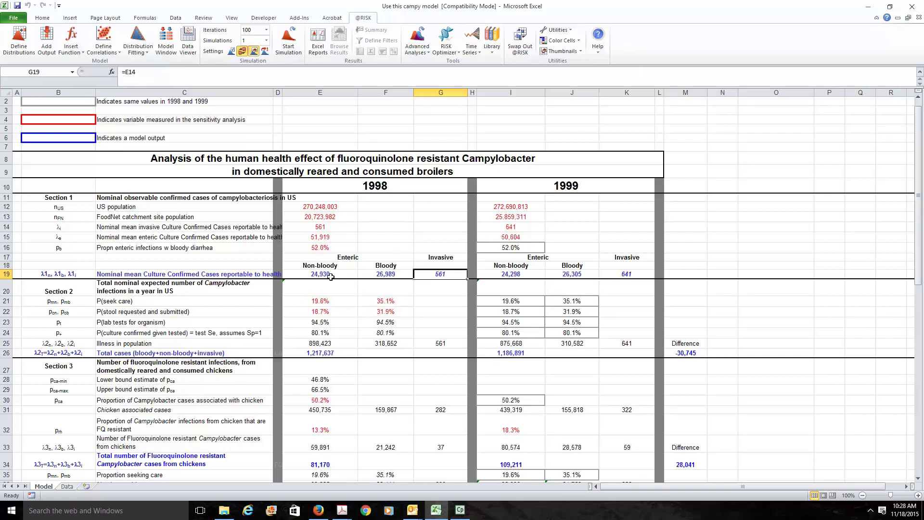
{"action": "key", "text": "F9"}
{"action": "key", "text": "F9"}
{"action": "key", "text": "F9"}
{"action": "key", "text": "F9"}
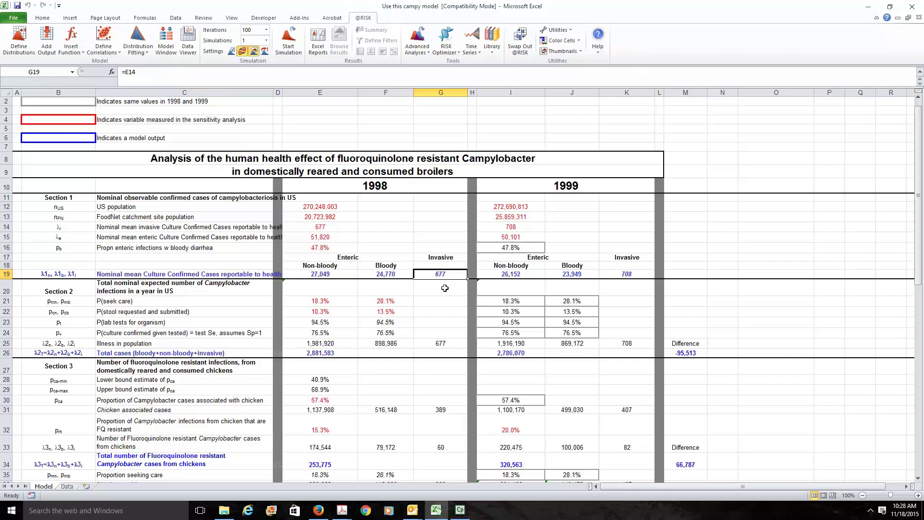
{"action": "key", "text": "F9"}
{"action": "key", "text": "F9"}
{"action": "key", "text": "F9"}
{"action": "key", "text": "F9"}
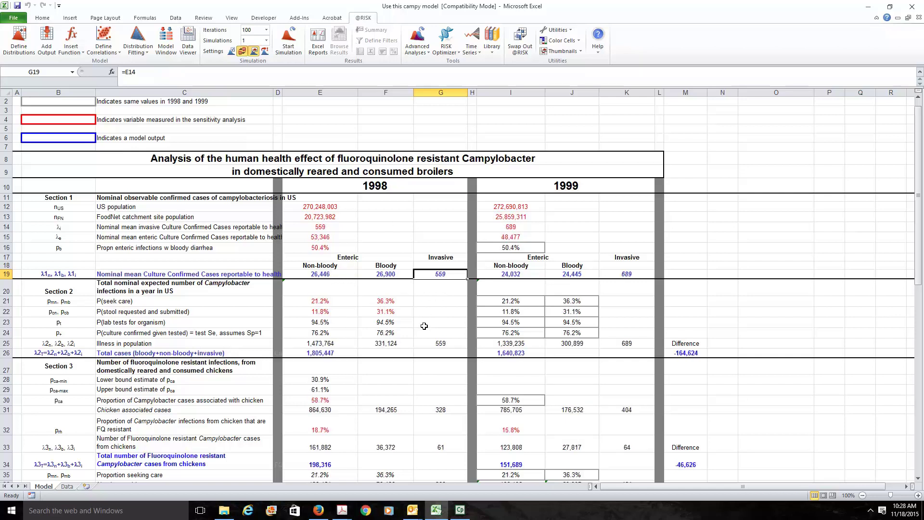
{"action": "key", "text": "F9"}
{"action": "key", "text": "F9"}
{"action": "key", "text": "F9"}
{"action": "key", "text": "F9"}
{"action": "key", "text": "F9"}
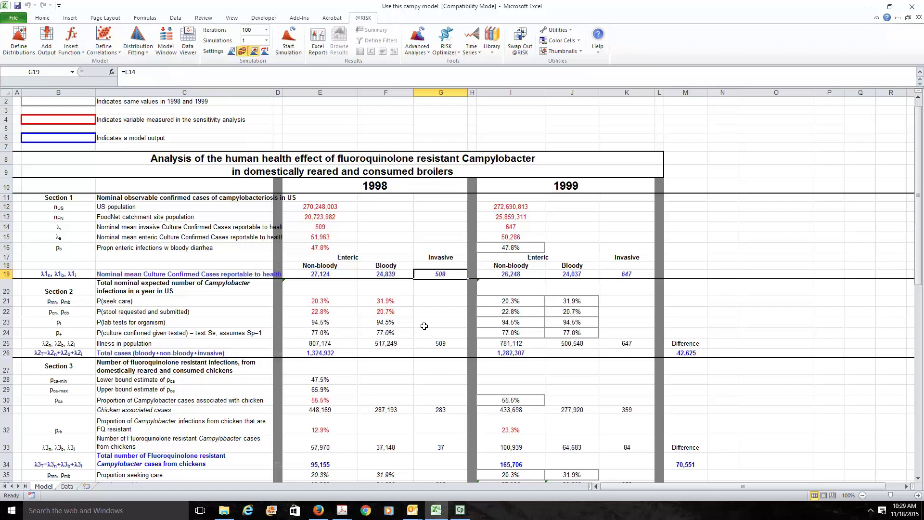
{"action": "key", "text": "F9"}
{"action": "key", "text": "F9"}
{"action": "key", "text": "F9"}
{"action": "key", "text": "F9"}
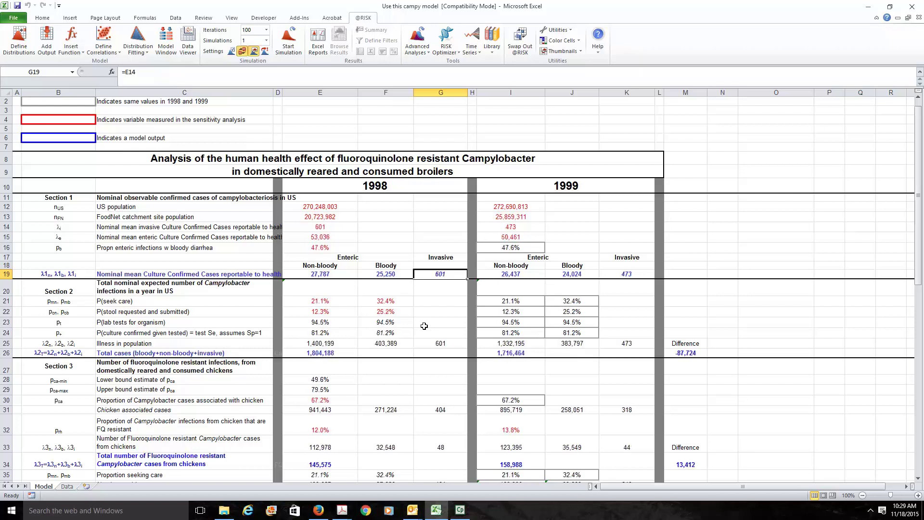
{"action": "key", "text": "F9"}
{"action": "key", "text": "F9"}
{"action": "key", "text": "F9"}
{"action": "key", "text": "F9"}
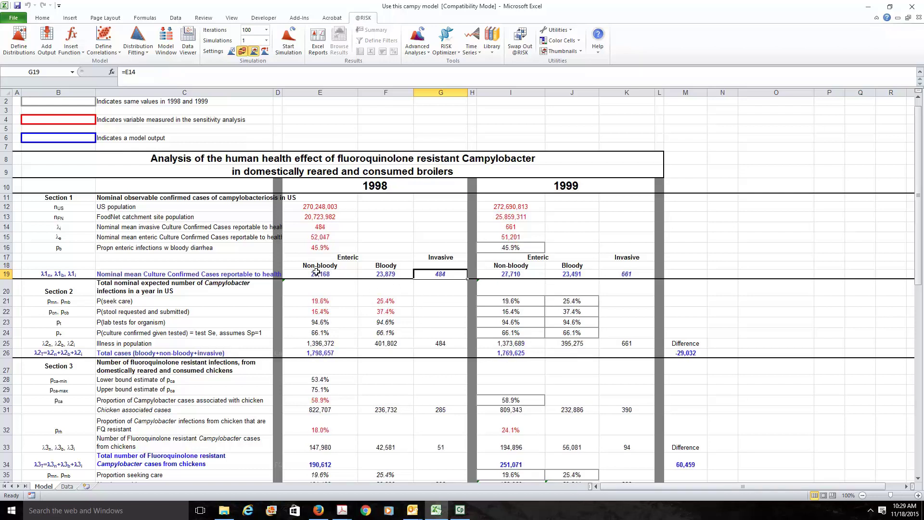
Step: Highlight the 1998 confirmed cases in E19:G19 and the Section 2 probability labels, and inspect the 1998 total cases formula
{"action": "left_click", "coordinate": [316, 273]}
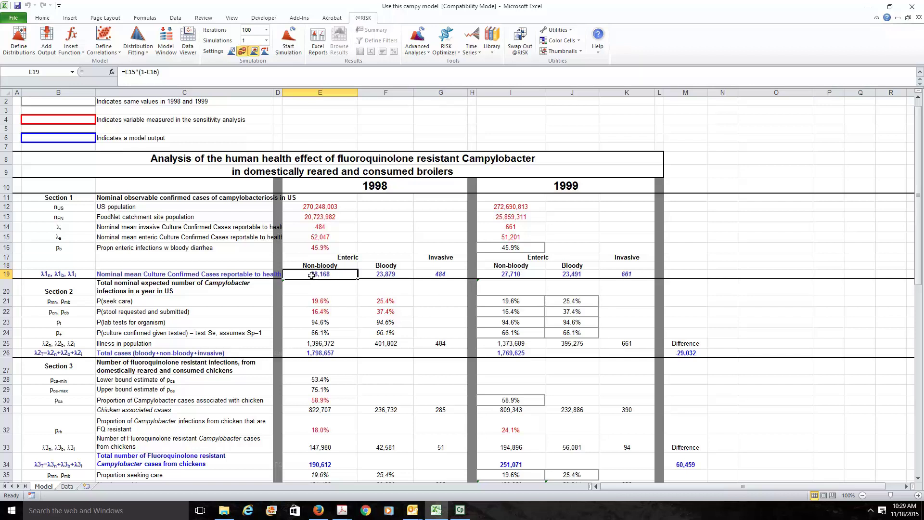
{"action": "left_click_drag", "start_coordinate": [312, 276], "coordinate": [437, 279]}
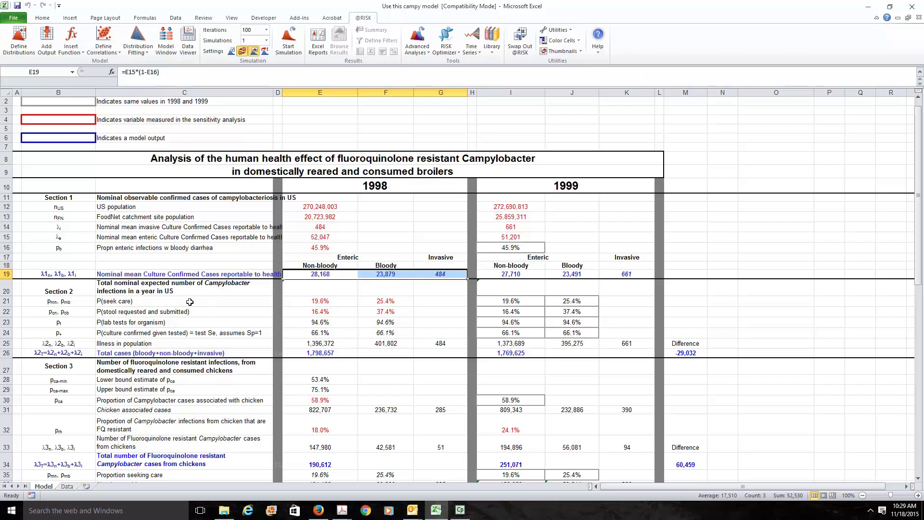
{"action": "left_click_drag", "start_coordinate": [188, 302], "coordinate": [192, 332]}
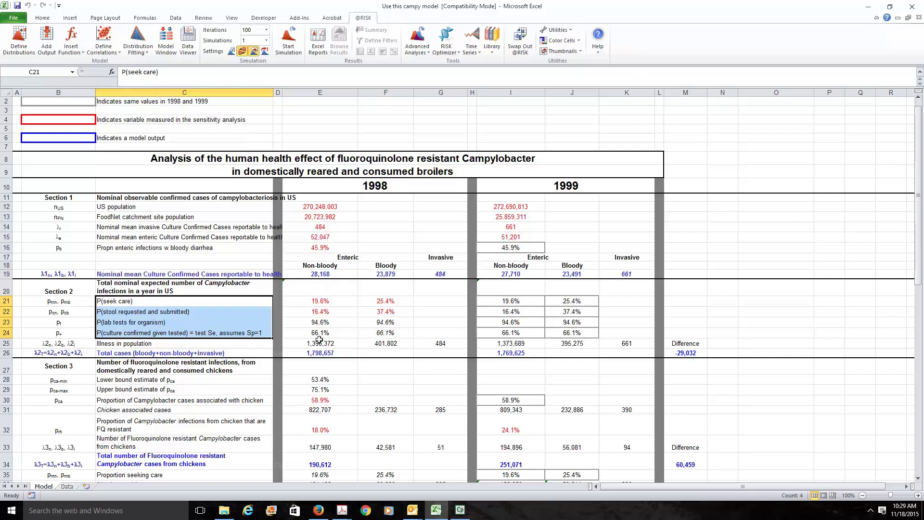
{"action": "left_click", "coordinate": [345, 353]}
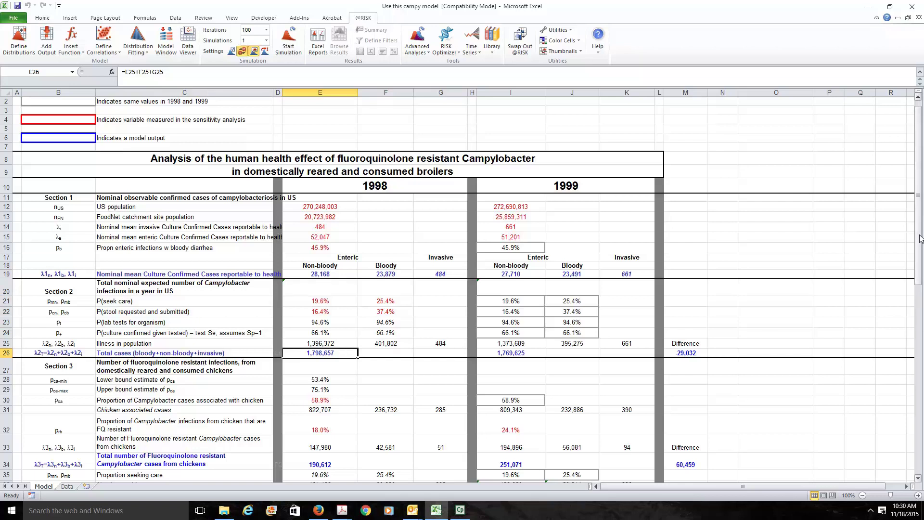
Step: With the 1998 total cases cell selected, recalculate the model repeatedly to observe the variation in Sections 2 and 3
{"action": "left_click_drag", "start_coordinate": [920, 239], "coordinate": [921, 258]}
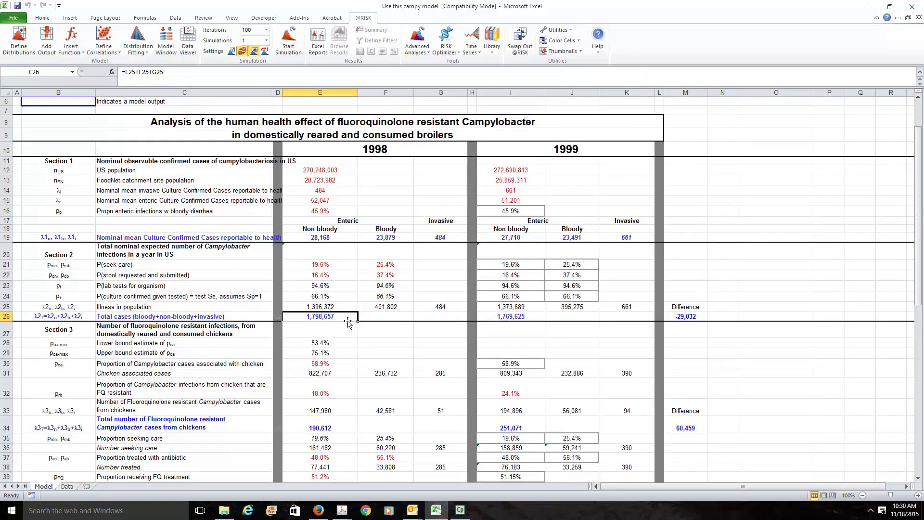
{"action": "key", "text": "F9"}
{"action": "key", "text": "F9"}
{"action": "key", "text": "F9"}
{"action": "key", "text": "F9"}
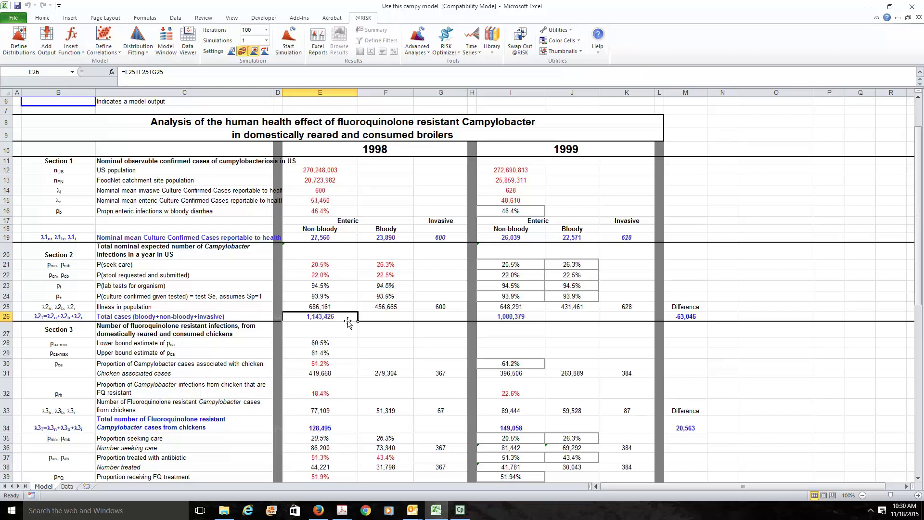
{"action": "key", "text": "F9"}
{"action": "key", "text": "F9"}
{"action": "key", "text": "F9"}
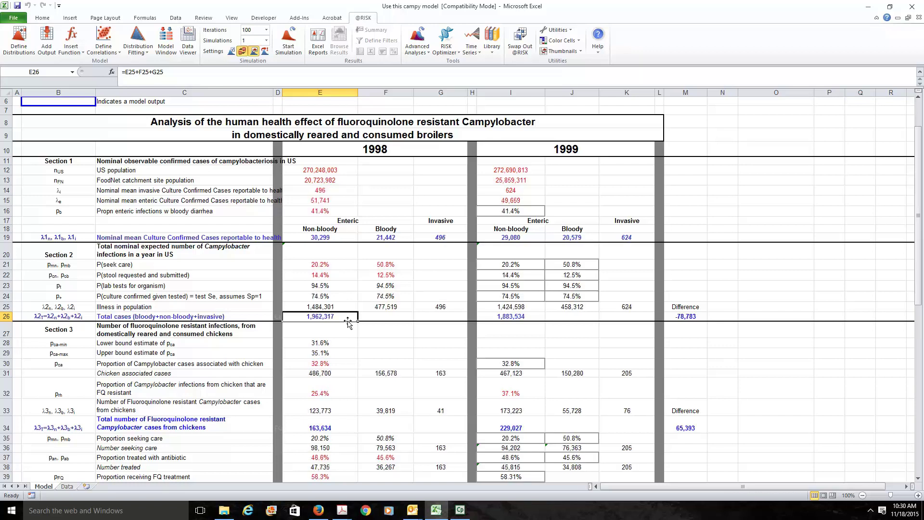
{"action": "key", "text": "F9"}
{"action": "key", "text": "F9"}
{"action": "key", "text": "F9"}
{"action": "key", "text": "F9"}
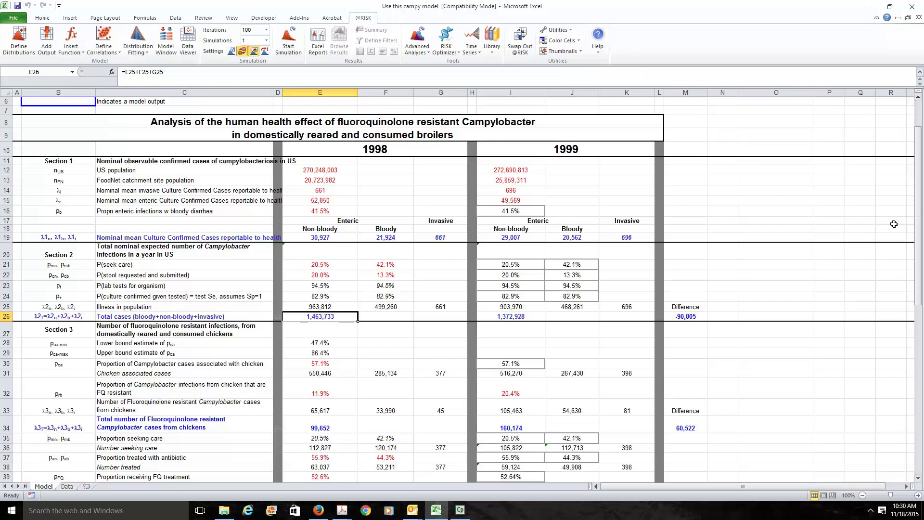
Step: Inspect the formula for 1998 resistant infections receiving fluoroquinolone in E43 and return to the 1998 total cases in E26
{"action": "left_click_drag", "start_coordinate": [919, 192], "coordinate": [910, 239]}
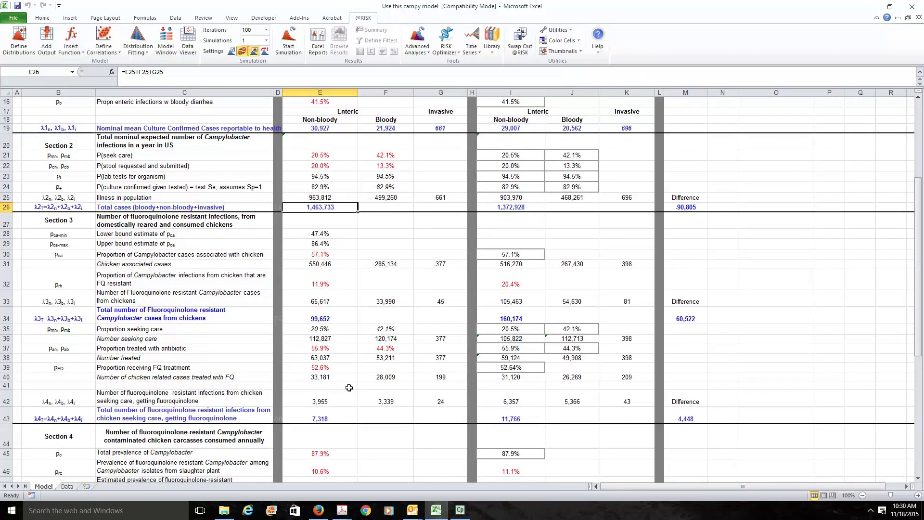
{"action": "left_click", "coordinate": [328, 417]}
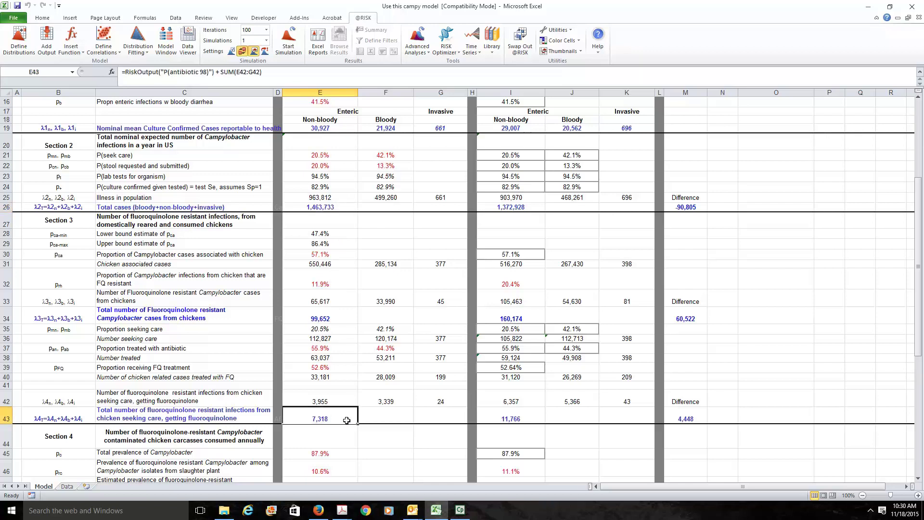
{"action": "left_click", "coordinate": [334, 207]}
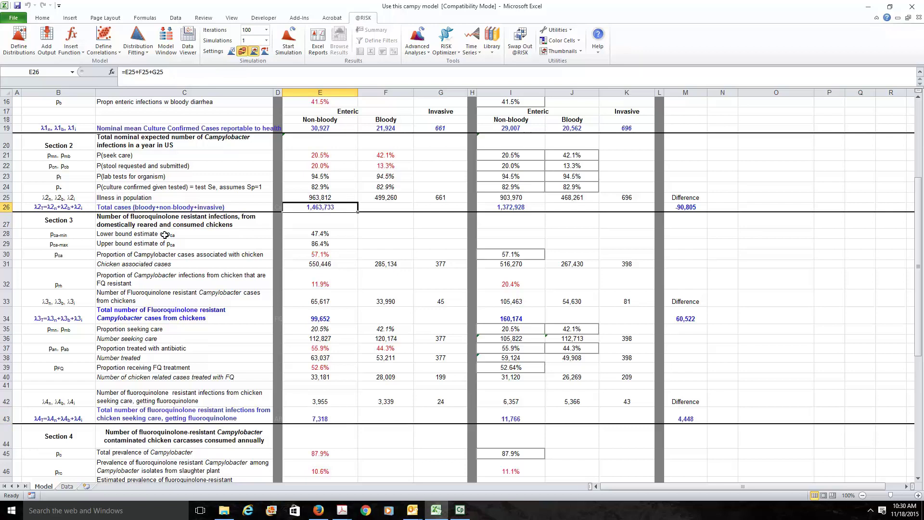
Step: Highlight the first Section 3 labels and trace 1998 total cases through the chicken-associated proportion in E30 to the chicken associated cases in E31
{"action": "left_click_drag", "start_coordinate": [165, 235], "coordinate": [175, 274]}
{"action": "left_click", "coordinate": [338, 207]}
{"action": "left_click", "coordinate": [319, 256]}
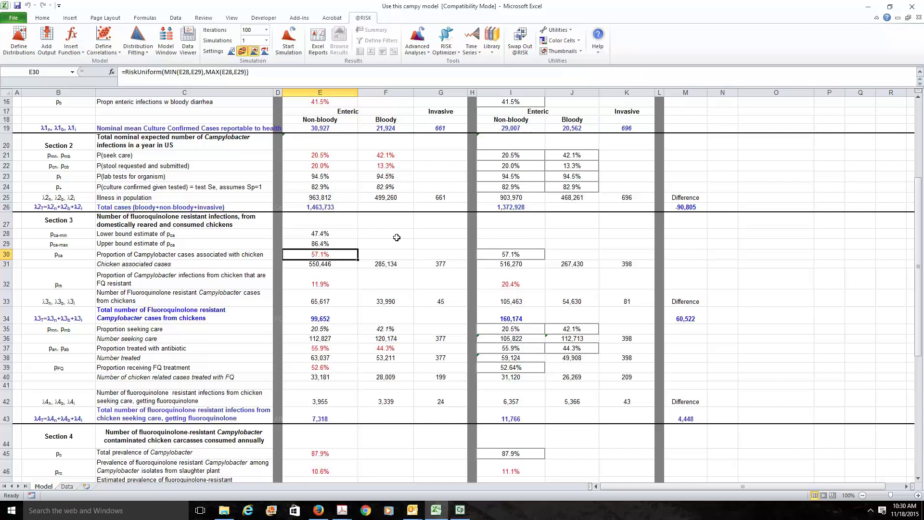
{"action": "left_click", "coordinate": [330, 207]}
{"action": "left_click", "coordinate": [334, 254]}
{"action": "left_click", "coordinate": [342, 266]}
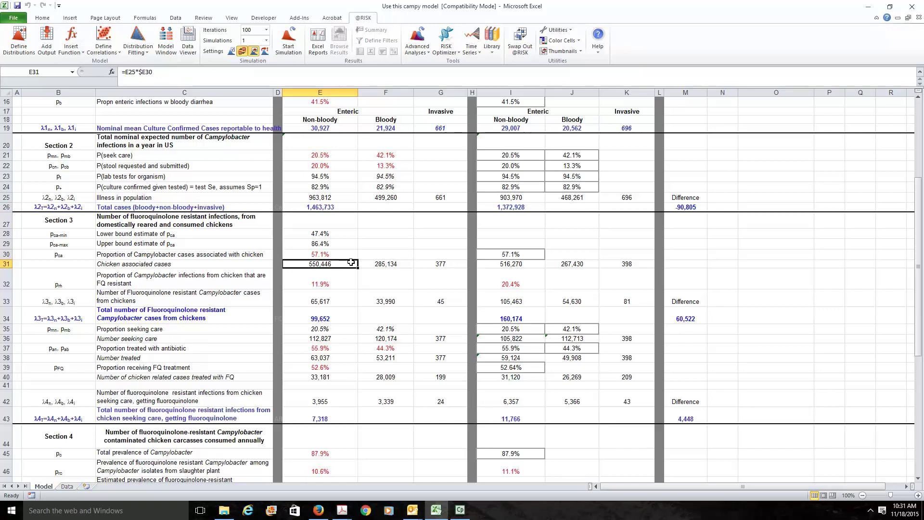
Step: Examine the 1998 fluoroquinolone-resistant proportion in E32, the resistant cases in row 33 and their total in E34
{"action": "left_click", "coordinate": [330, 279]}
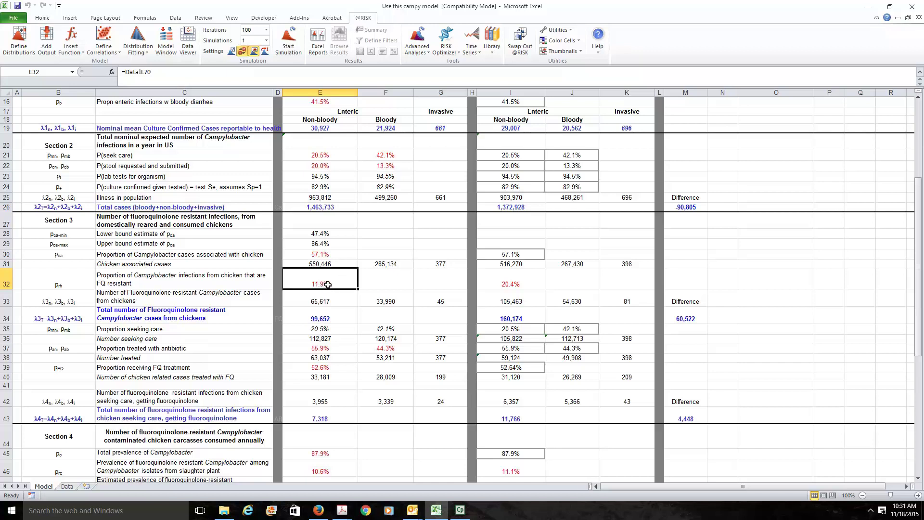
{"action": "left_click", "coordinate": [364, 303]}
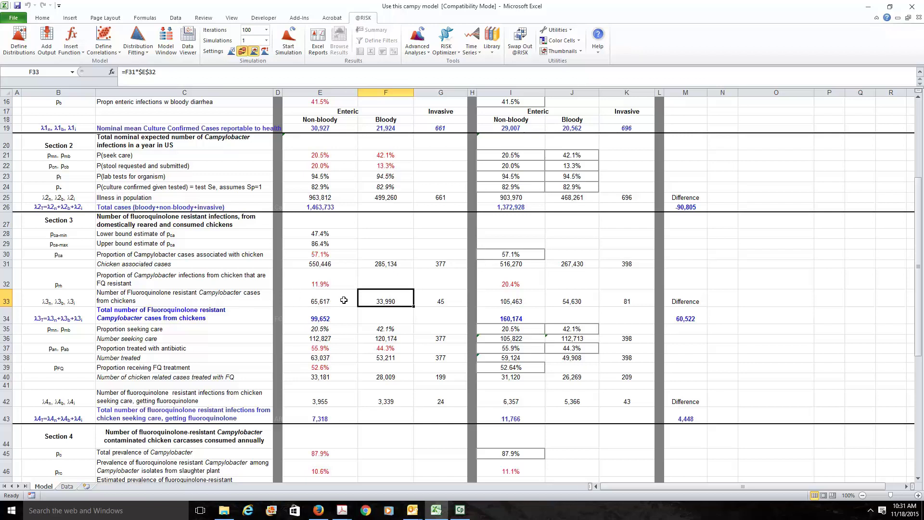
{"action": "left_click", "coordinate": [452, 301]}
{"action": "left_click", "coordinate": [351, 316]}
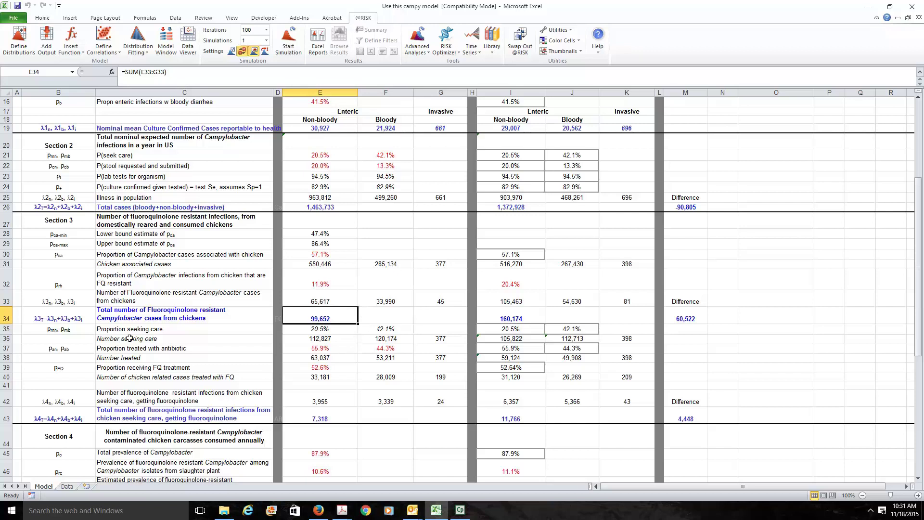
Step: Highlight row 37 for antibiotic treatment, row 39 for FQ treatment and row 43 for total resistant infections getting fluoroquinolone
{"action": "left_click", "coordinate": [7, 348]}
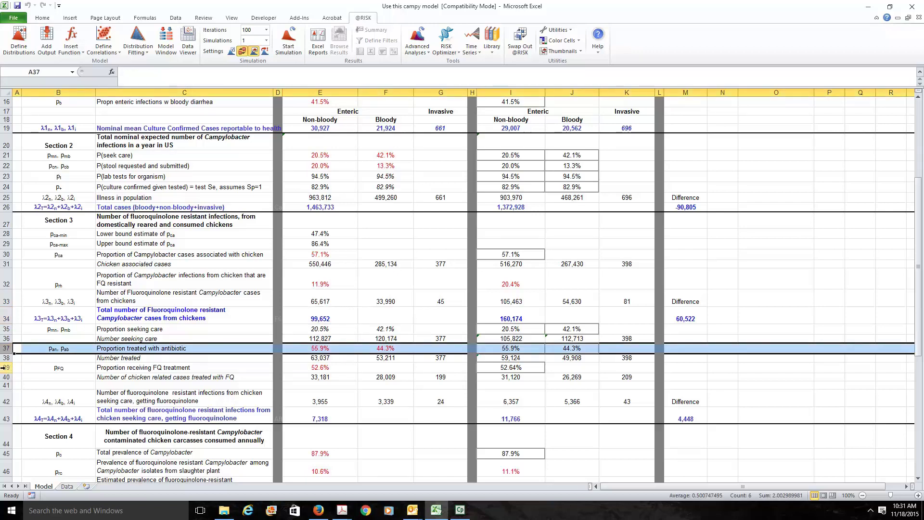
{"action": "left_click", "coordinate": [5, 368]}
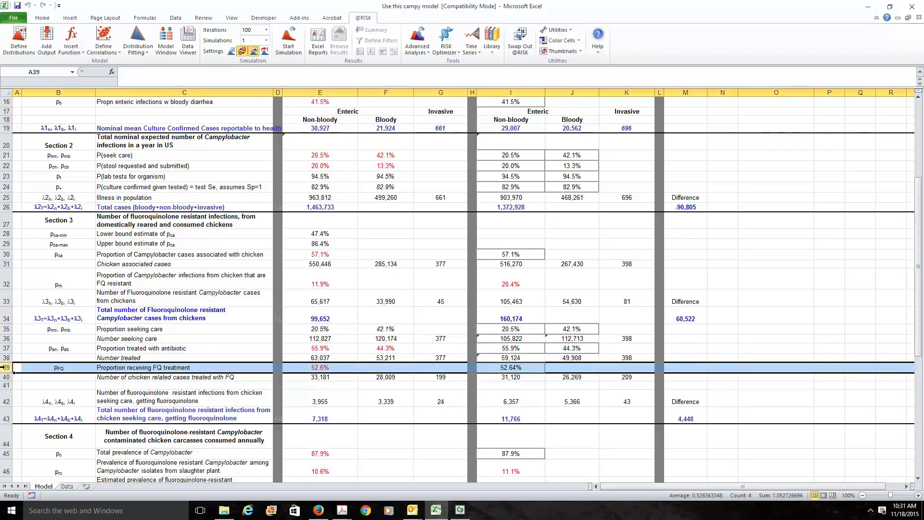
{"action": "left_click", "coordinate": [6, 415]}
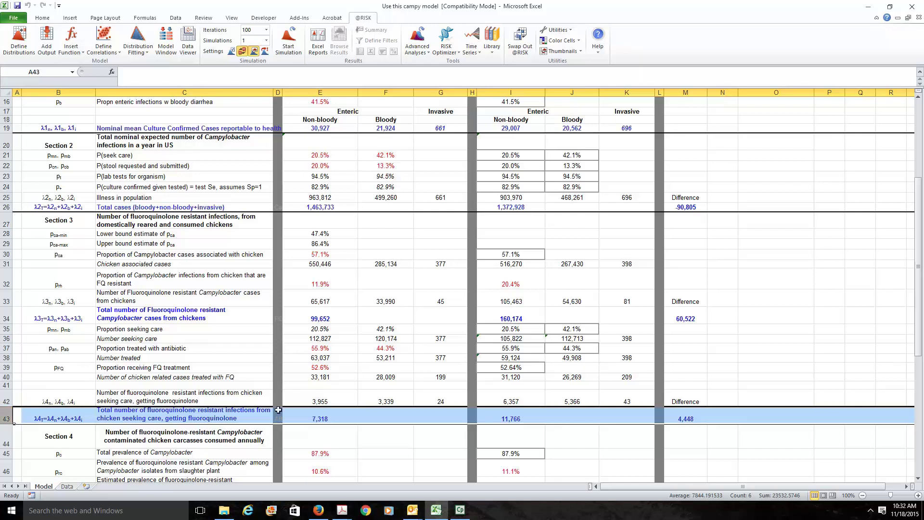
Step: Walk back up the 1998 column from the final total in E43 to the chicken-associated proportion in E30
{"action": "left_click", "coordinate": [324, 419]}
{"action": "key", "text": "Up"}
{"action": "key", "text": "Up"}
{"action": "key", "text": "Up"}
{"action": "key", "text": "Up"}
{"action": "key", "text": "Up"}
{"action": "key", "text": "Up"}
{"action": "key", "text": "Up"}
{"action": "key", "text": "Up"}
{"action": "key", "text": "Up"}
{"action": "key", "text": "Up"}
{"action": "key", "text": "Up"}
{"action": "key", "text": "Up"}
{"action": "key", "text": "Up"}
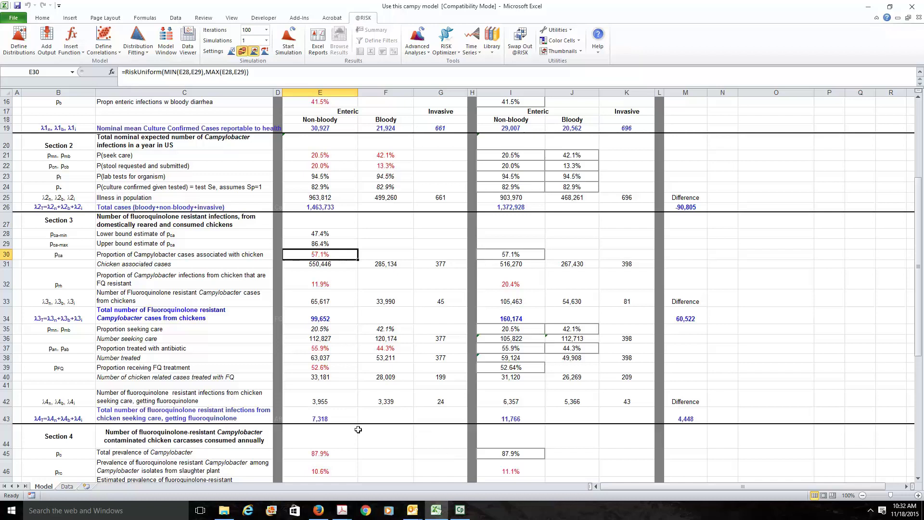
Step: Recalculate the model repeatedly while watching the chicken-associated proportion in E30 and the FQ-resistant proportion in E32
{"action": "key", "text": "F9"}
{"action": "key", "text": "F9"}
{"action": "key", "text": "F9"}
{"action": "key", "text": "F9"}
{"action": "left_click", "coordinate": [339, 286]}
{"action": "key", "text": "F9"}
{"action": "key", "text": "F9"}
{"action": "key", "text": "F9"}
{"action": "key", "text": "F9"}
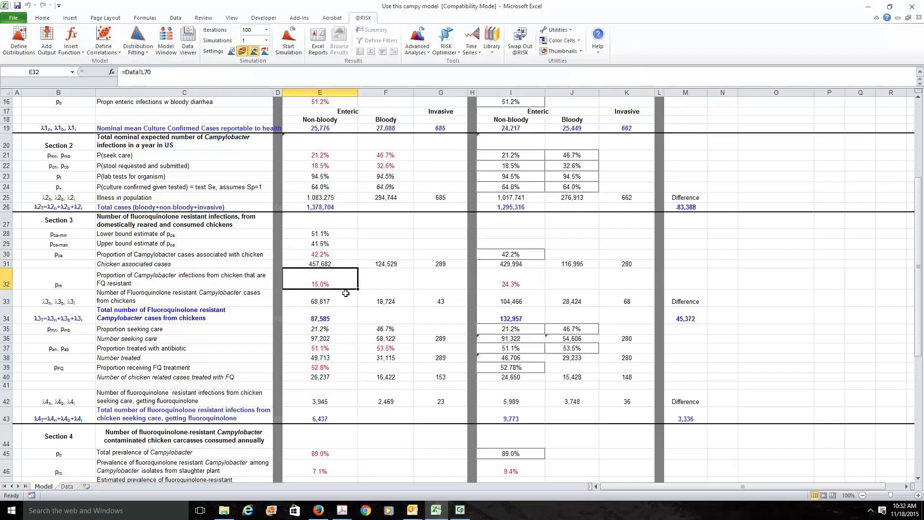
Step: Recalculate the model with the antibiotic-treated proportion in E37 selected, and repeatedly with the final 1998 total in E43 selected
{"action": "left_click", "coordinate": [337, 349]}
{"action": "key", "text": "F9"}
{"action": "left_click", "coordinate": [335, 417]}
{"action": "key", "text": "F9"}
{"action": "key", "text": "F9"}
{"action": "key", "text": "F9"}
{"action": "key", "text": "F9"}
{"action": "key", "text": "F9"}
{"action": "key", "text": "F9"}
{"action": "key", "text": "F9"}
{"action": "key", "text": "F9"}
{"action": "key", "text": "F9"}
{"action": "key", "text": "F9"}
{"action": "key", "text": "F9"}
{"action": "key", "text": "F9"}
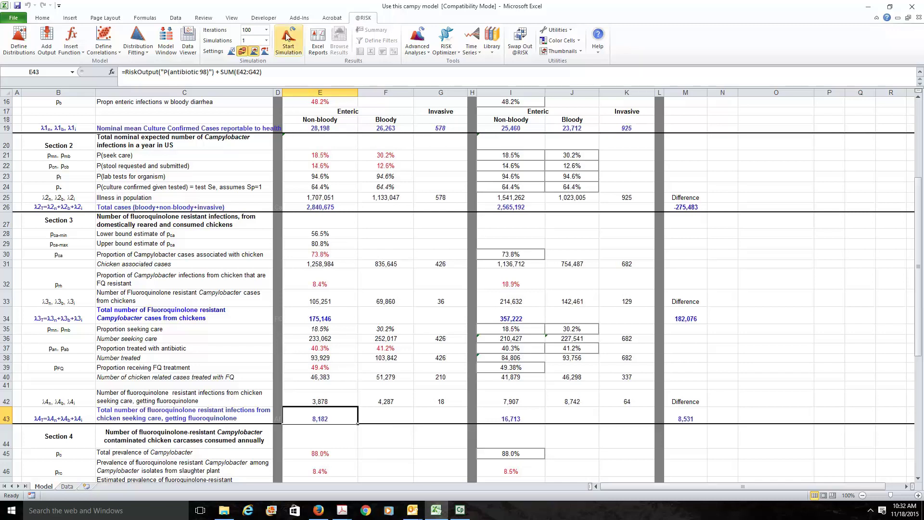
Step: Set the number of iterations to 10000 and run the simulation for the 1998 output in E43
{"action": "left_click", "coordinate": [265, 30]}
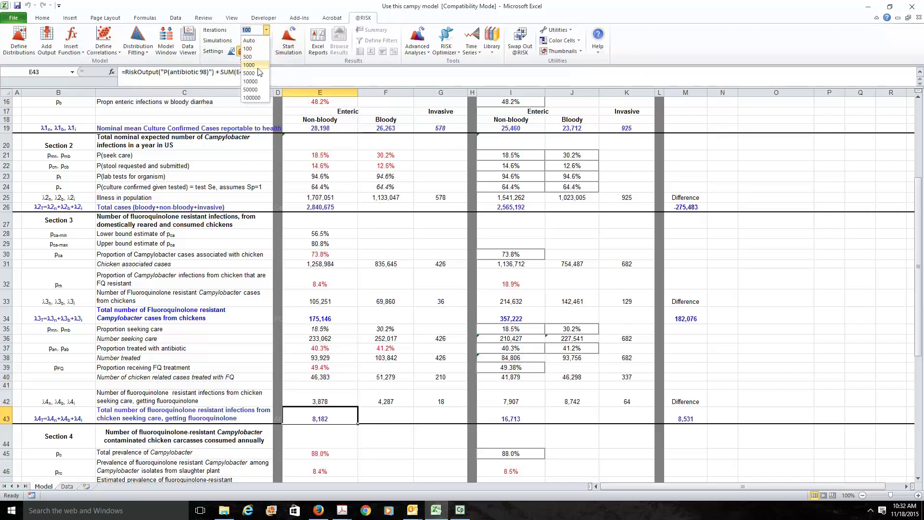
{"action": "left_click", "coordinate": [251, 81]}
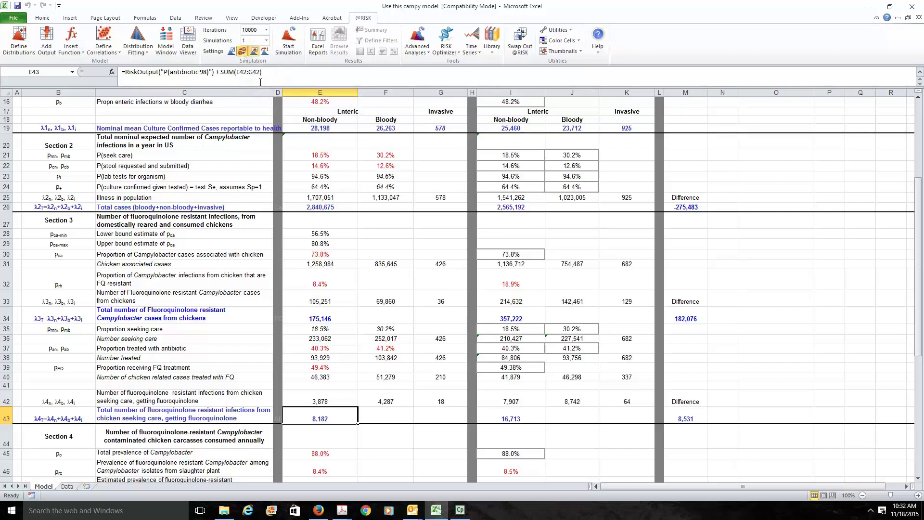
{"action": "left_click", "coordinate": [288, 38]}
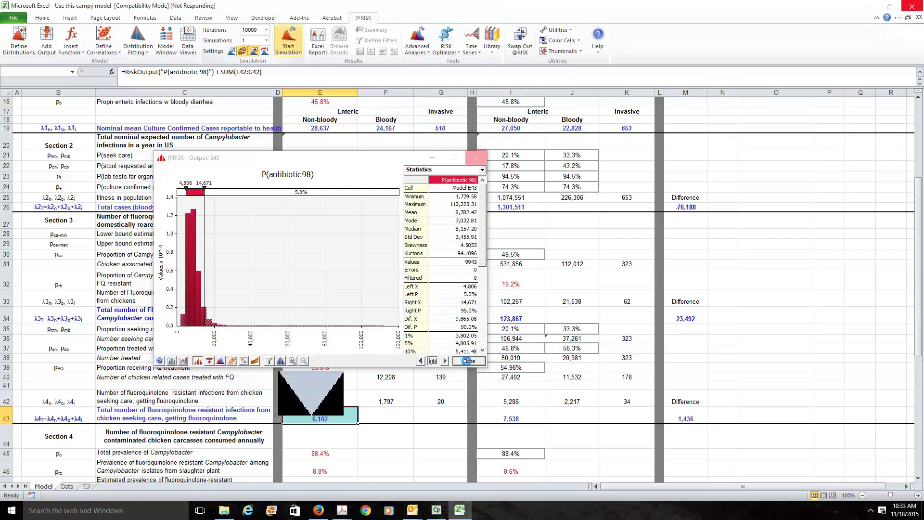
{"action": "left_click", "coordinate": [466, 361]}
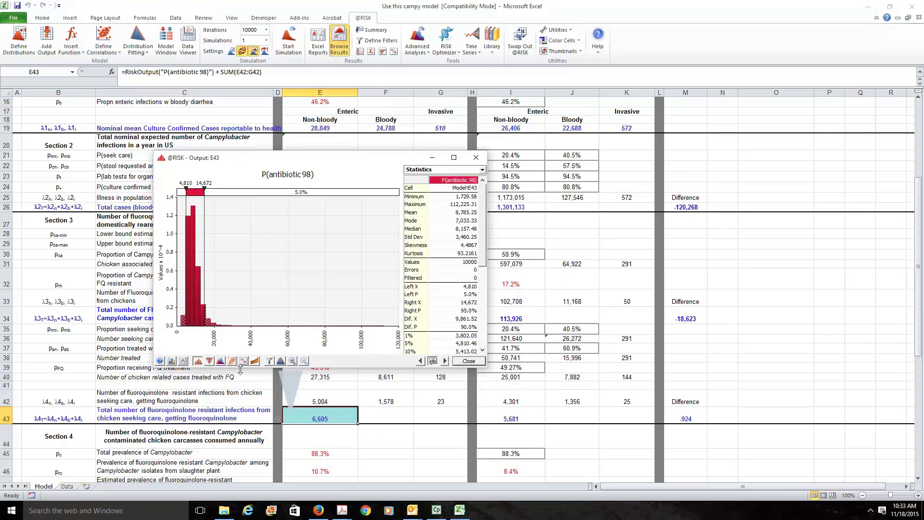
Step: Maximize the P(antibiotic 98) results graph and overlay the 1999 distribution from cell I43
{"action": "left_click", "coordinate": [453, 157]}
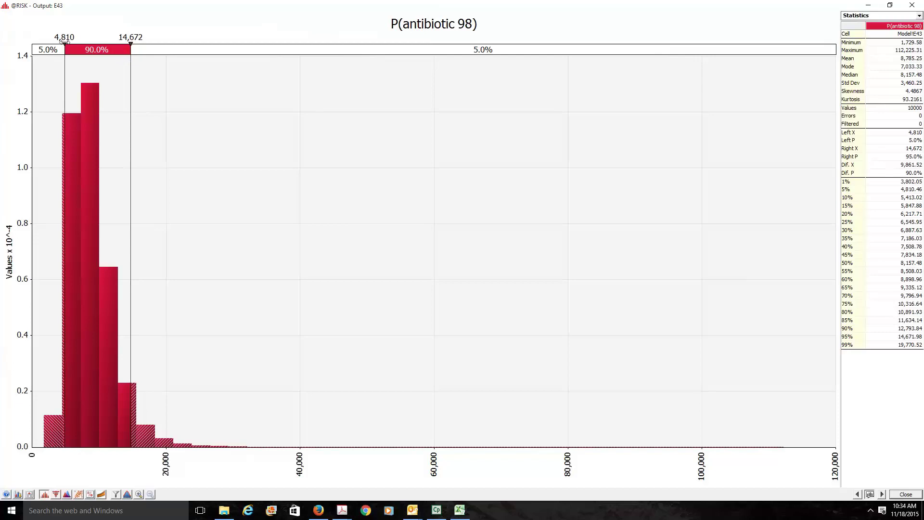
{"action": "left_click", "coordinate": [67, 494]}
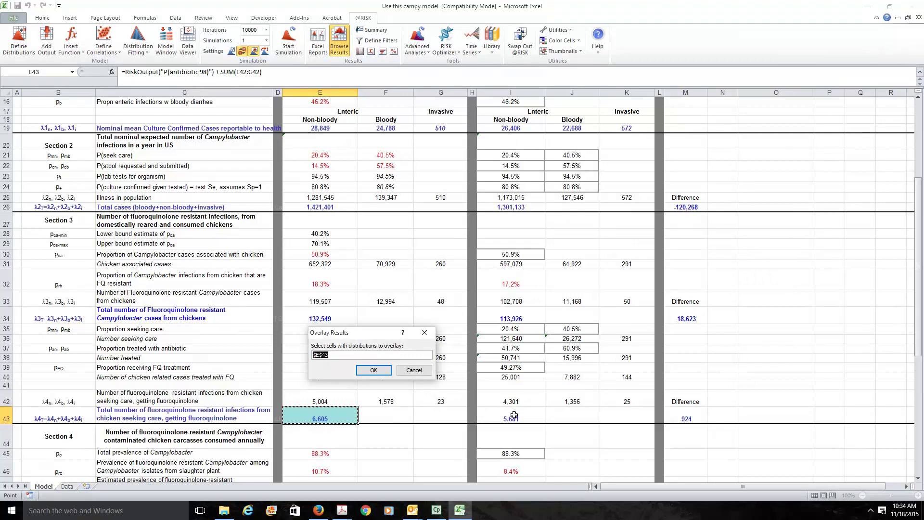
{"action": "left_click", "coordinate": [514, 415]}
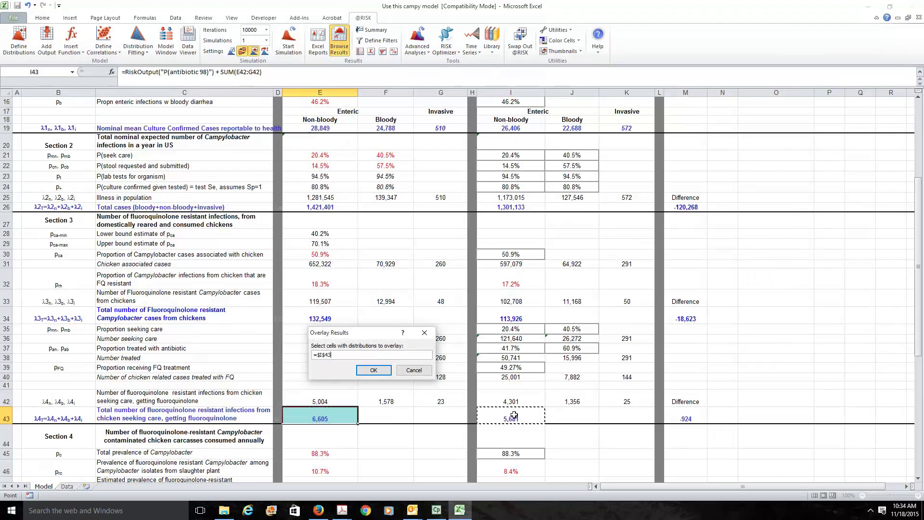
{"action": "left_click", "coordinate": [375, 371]}
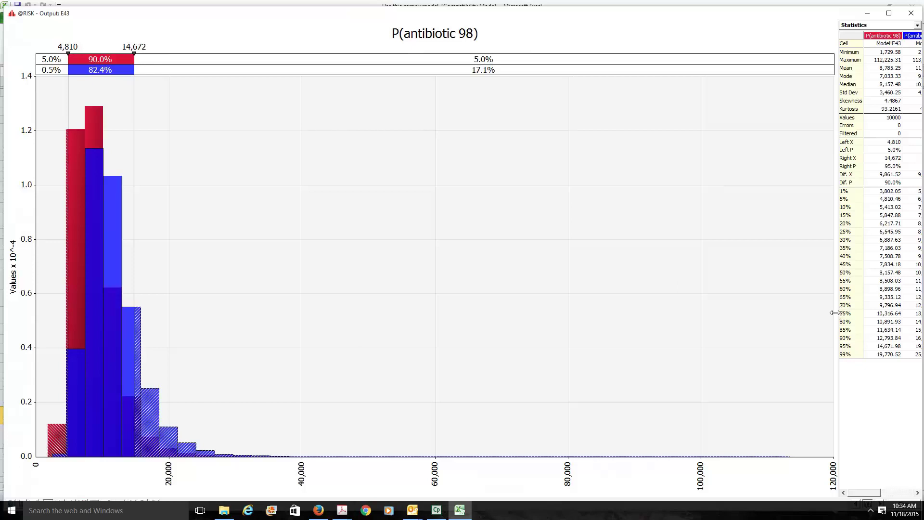
Step: Widen the statistics grid to compare the P(antibiotic 98) and P(antibiotic 99) columns, and close the results graph
{"action": "left_click_drag", "start_coordinate": [835, 312], "coordinate": [800, 325]}
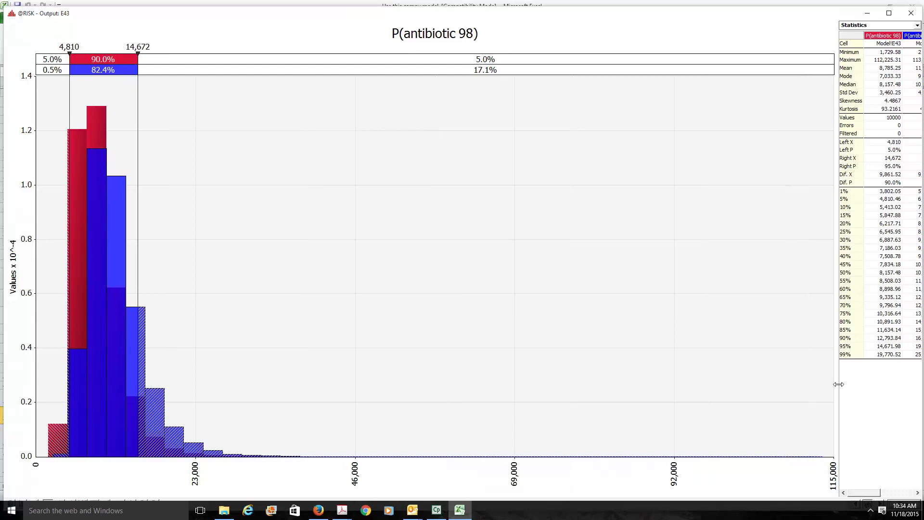
{"action": "mouse_move", "coordinate": [839, 384]}
{"action": "left_mouse_down"}
{"action": "mouse_move", "coordinate": [813, 395]}
{"action": "mouse_move", "coordinate": [838, 386]}
{"action": "left_mouse_up"}
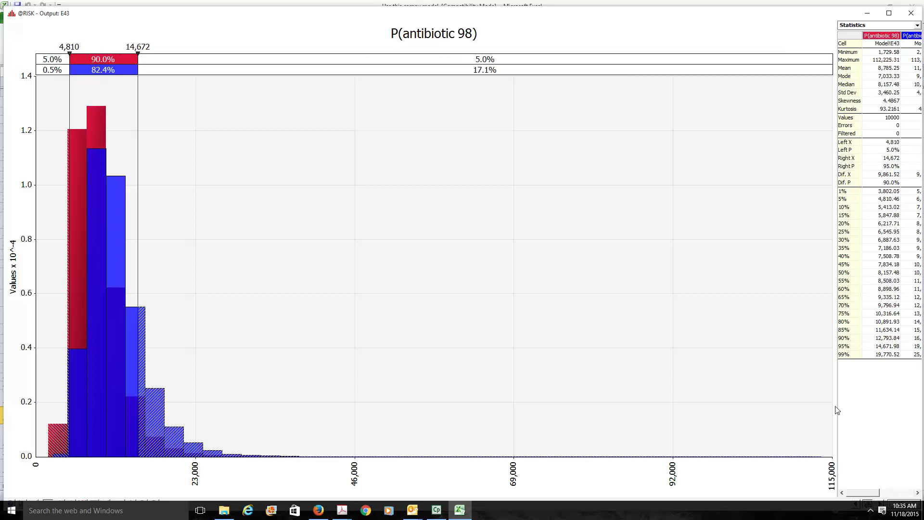
{"action": "left_click_drag", "start_coordinate": [838, 411], "coordinate": [767, 409]}
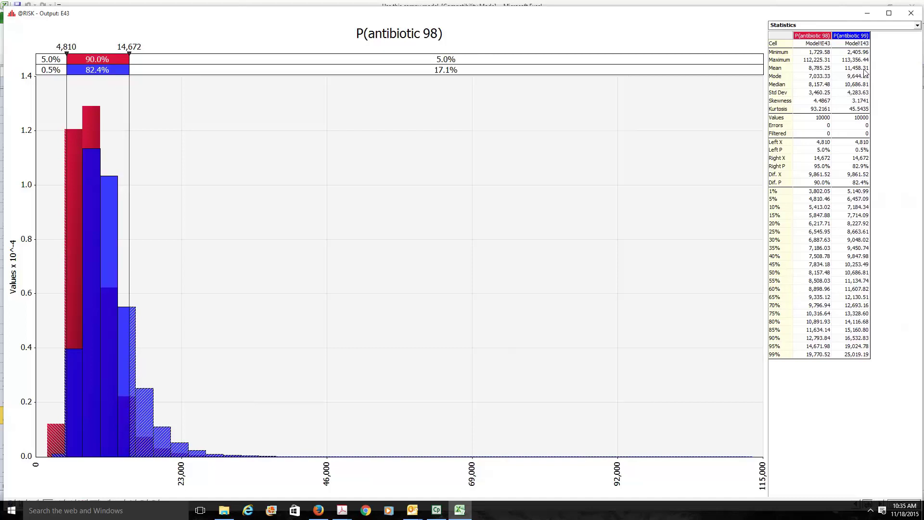
{"action": "left_click", "coordinate": [911, 15]}
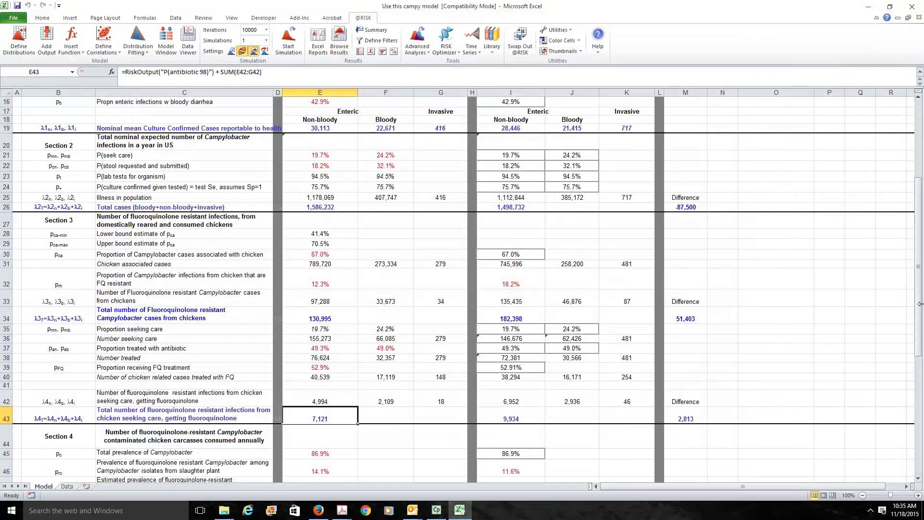
Step: Bring the top of the model into view, review the FDA's Withdrawal of Enrofloxacin for Poultry page in Firefox, and return to Excel
{"action": "left_click_drag", "start_coordinate": [920, 311], "coordinate": [921, 207]}
{"action": "left_click", "coordinate": [322, 513]}
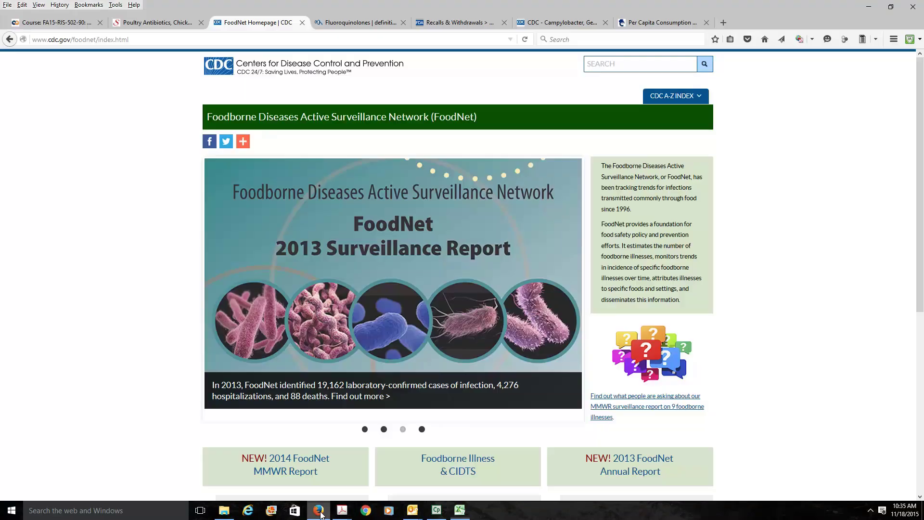
{"action": "left_click", "coordinate": [455, 25]}
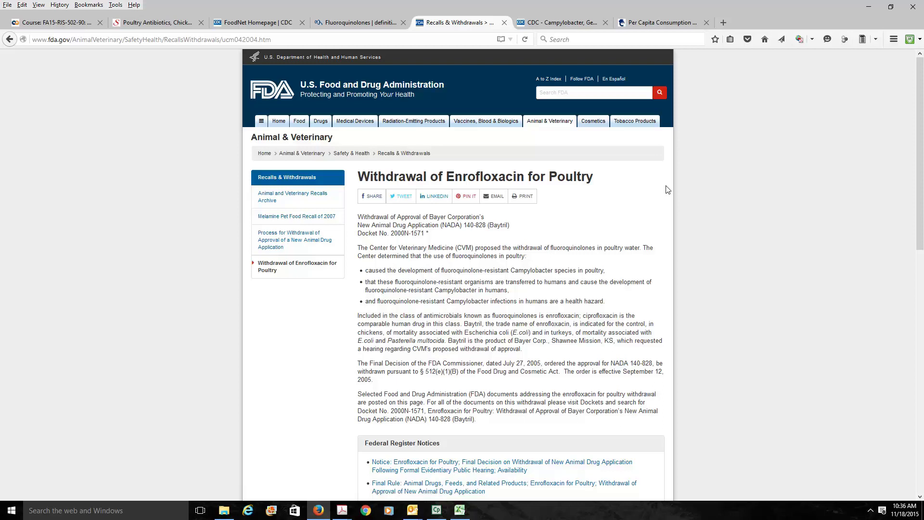
{"action": "left_click", "coordinate": [460, 511]}
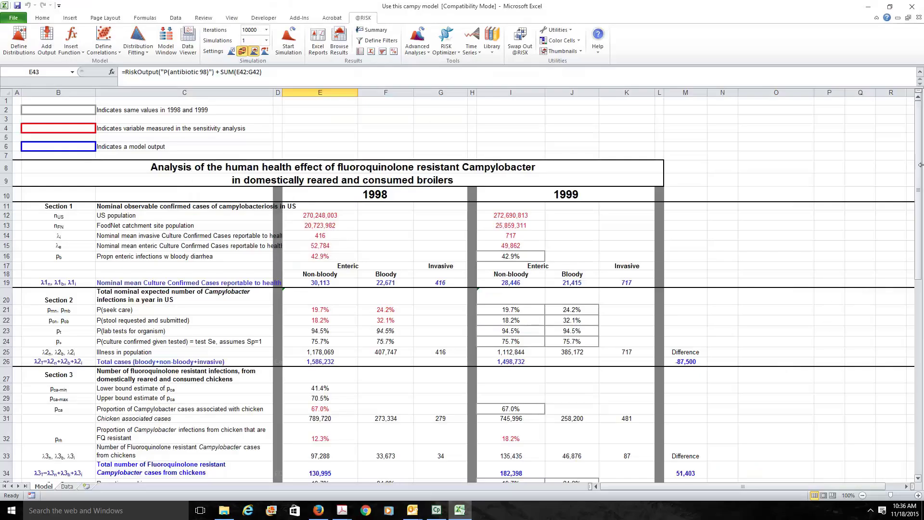